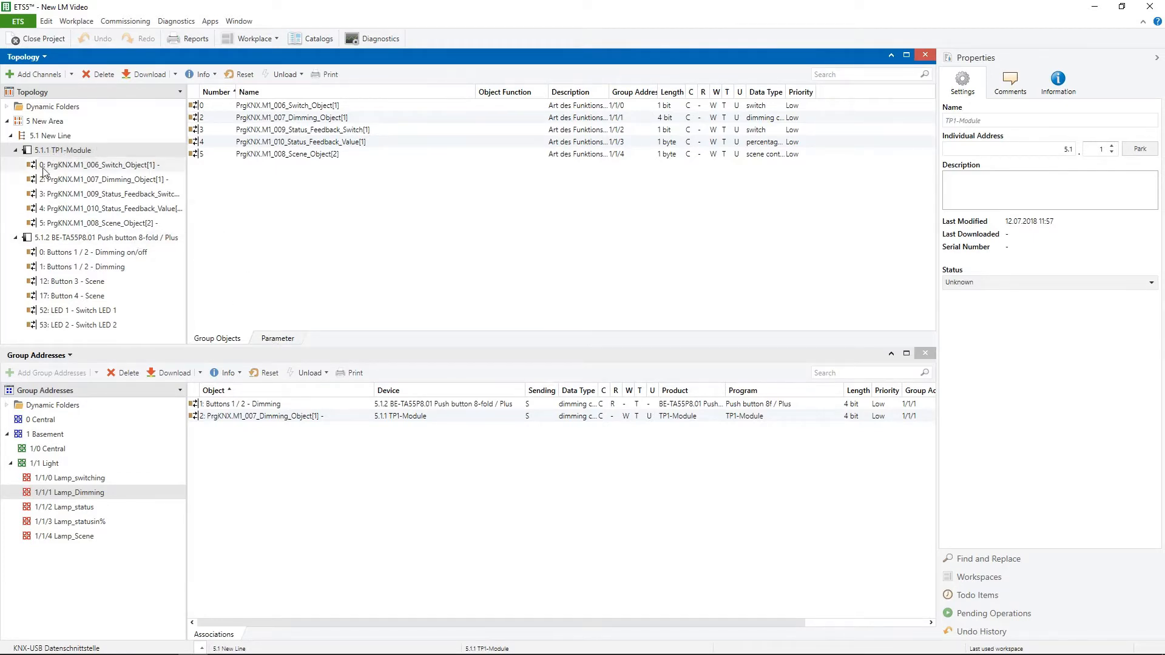
Examine the TP1-Module's product-specific parameter dialog and its SYM-XML file selection, and return to the module's group objects.
{"action": "left_click", "coordinate": [281, 341]}
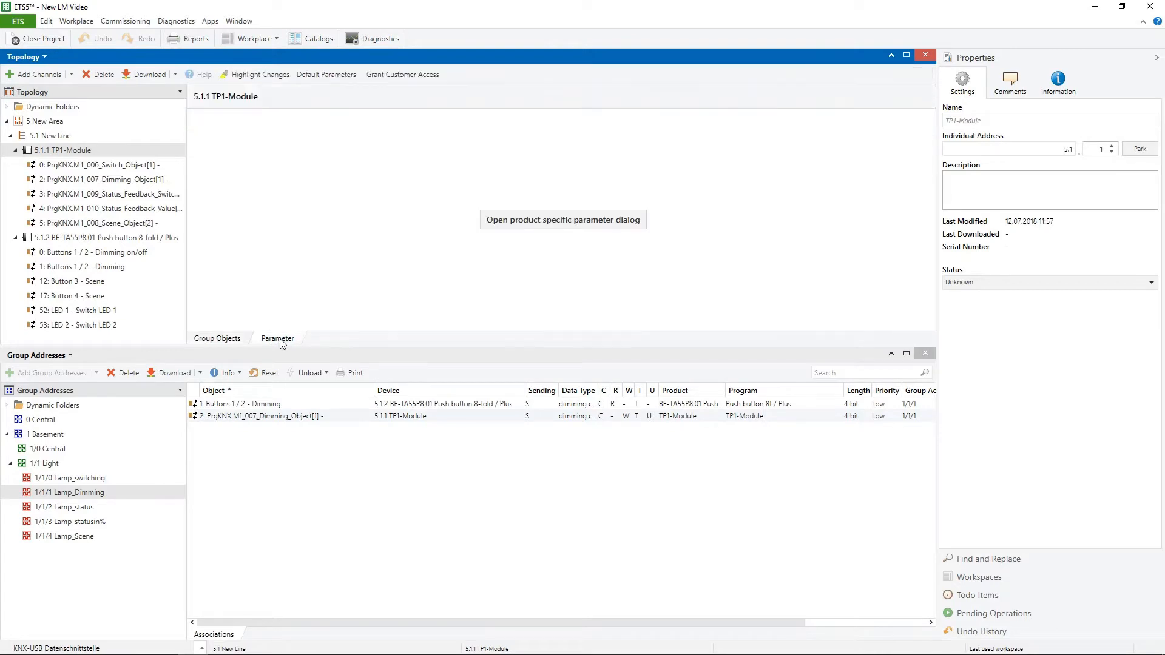
{"action": "left_click", "coordinate": [526, 225]}
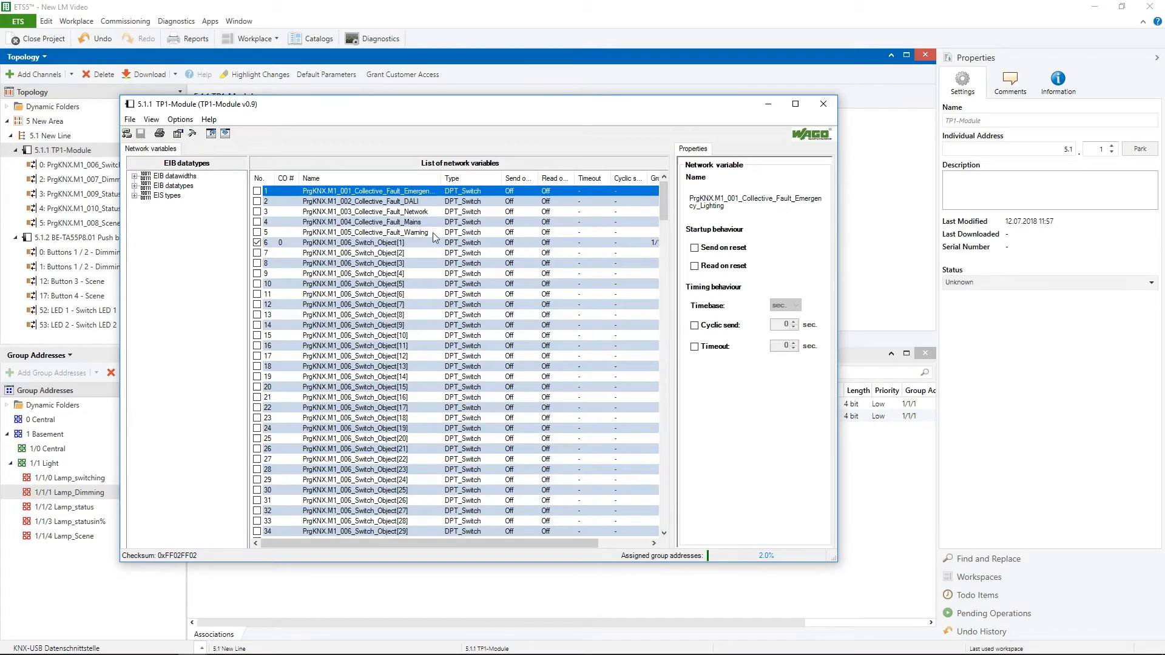
{"action": "left_click", "coordinate": [130, 119]}
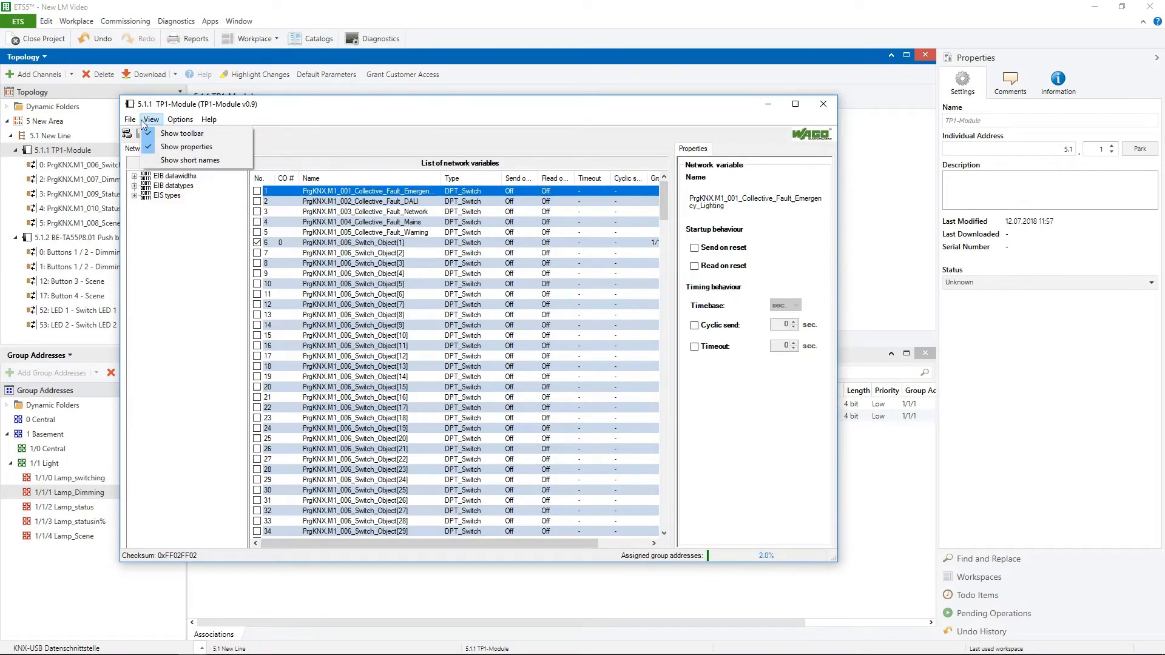
{"action": "left_click", "coordinate": [146, 133]}
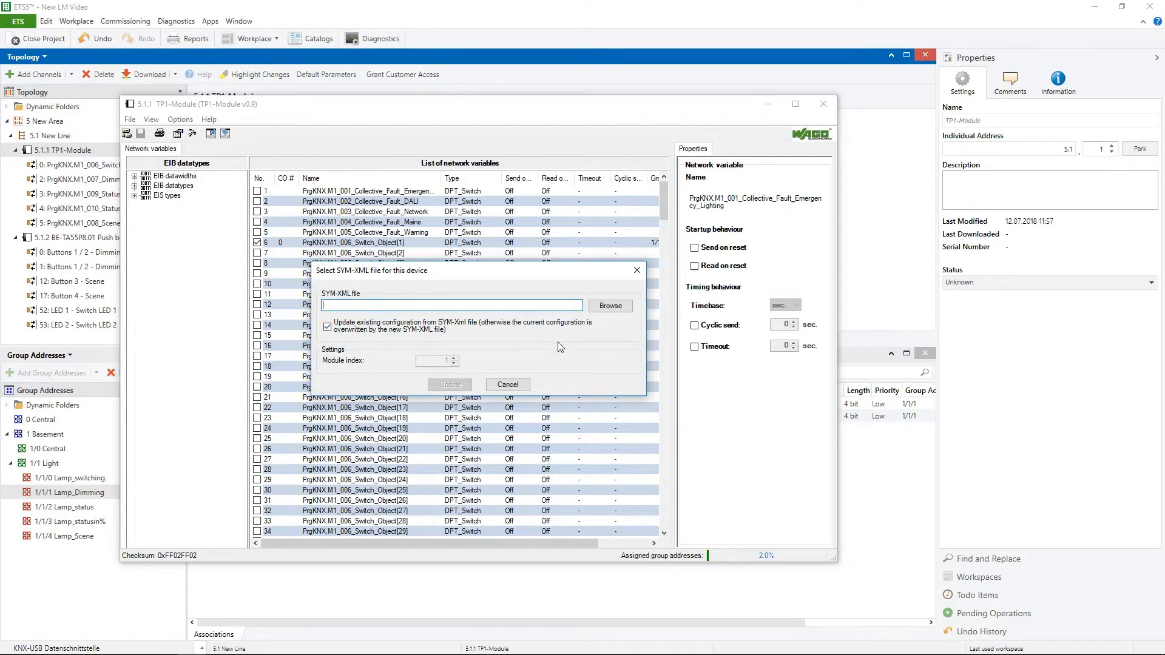
{"action": "left_click", "coordinate": [522, 385]}
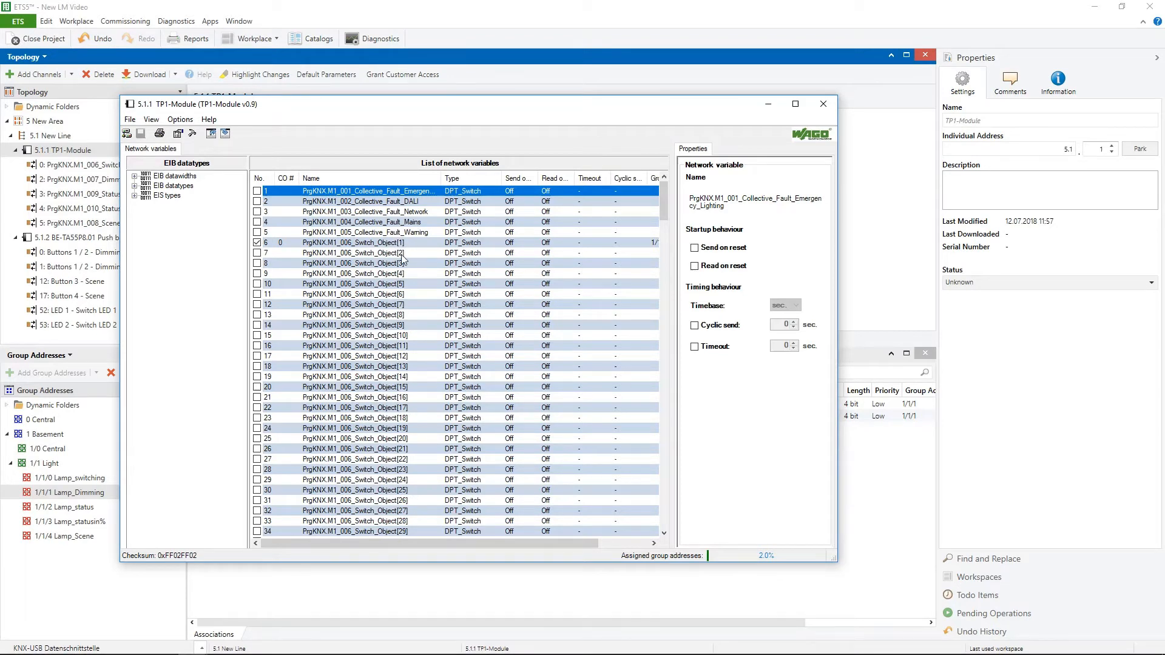
{"action": "left_click", "coordinate": [823, 104]}
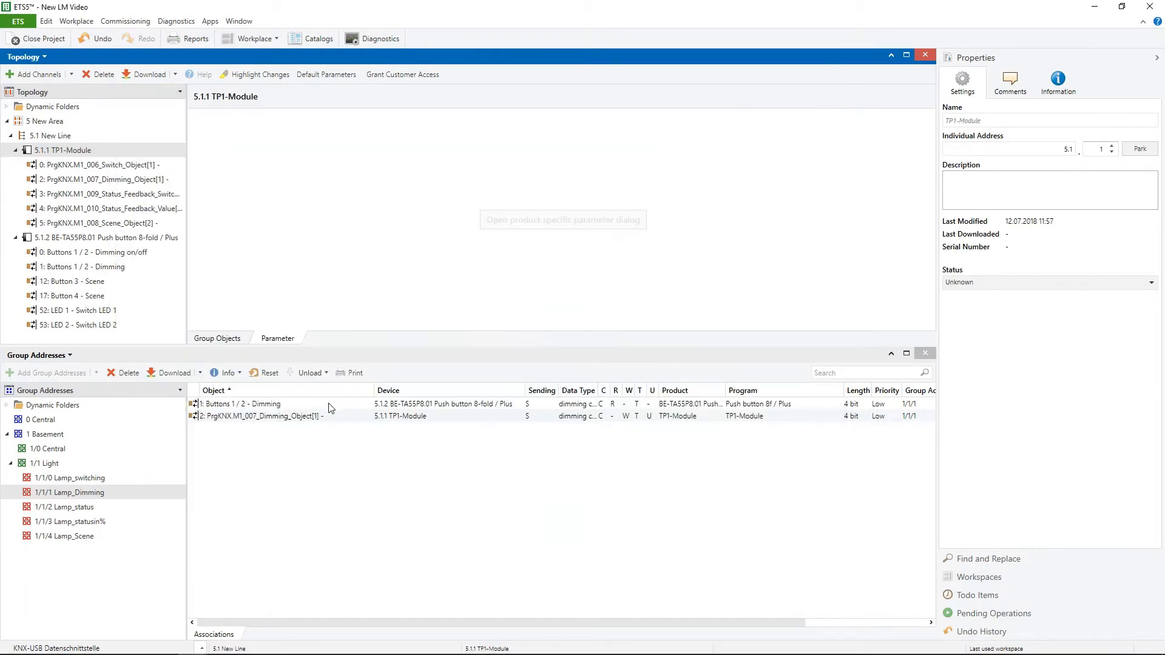
{"action": "left_click", "coordinate": [235, 340]}
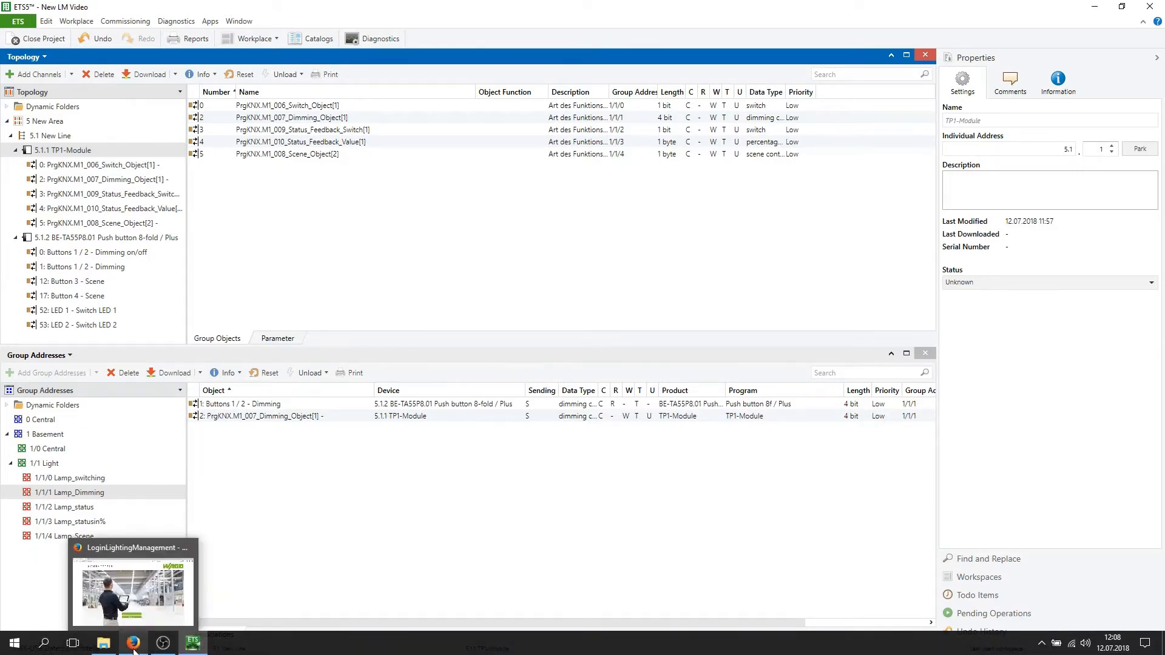
Switch to the WAGO Lighting Management page in Firefox and log in with the user name and password.
{"action": "left_click", "coordinate": [134, 644]}
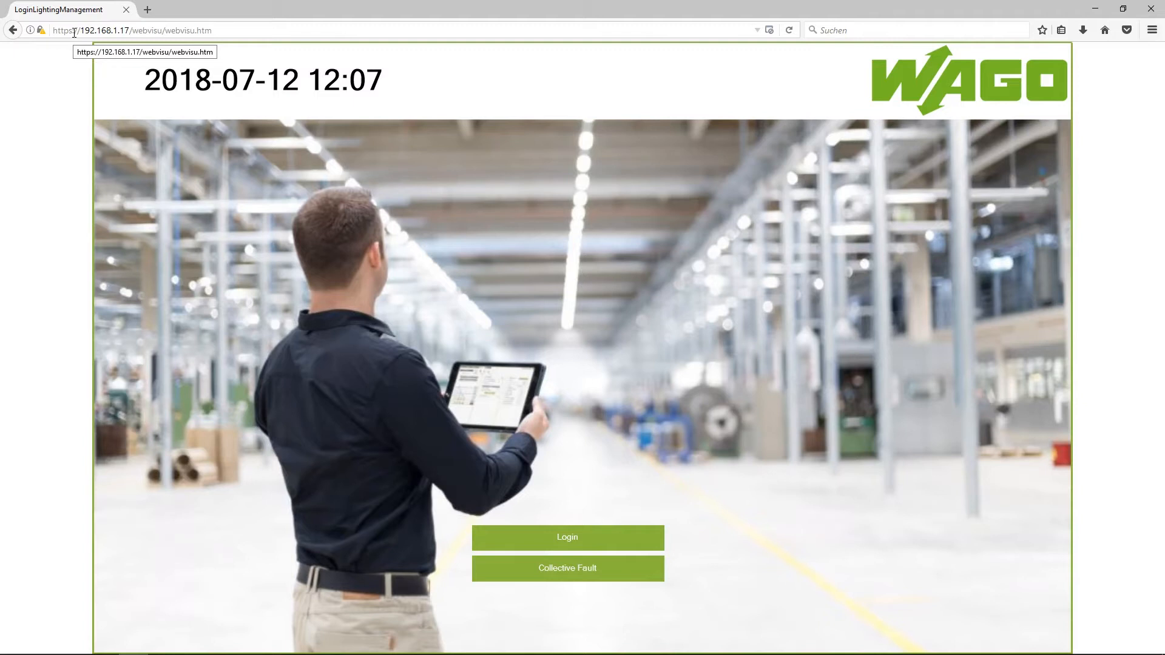
{"action": "left_click", "coordinate": [592, 538]}
{"action": "left_click", "coordinate": [606, 325]}
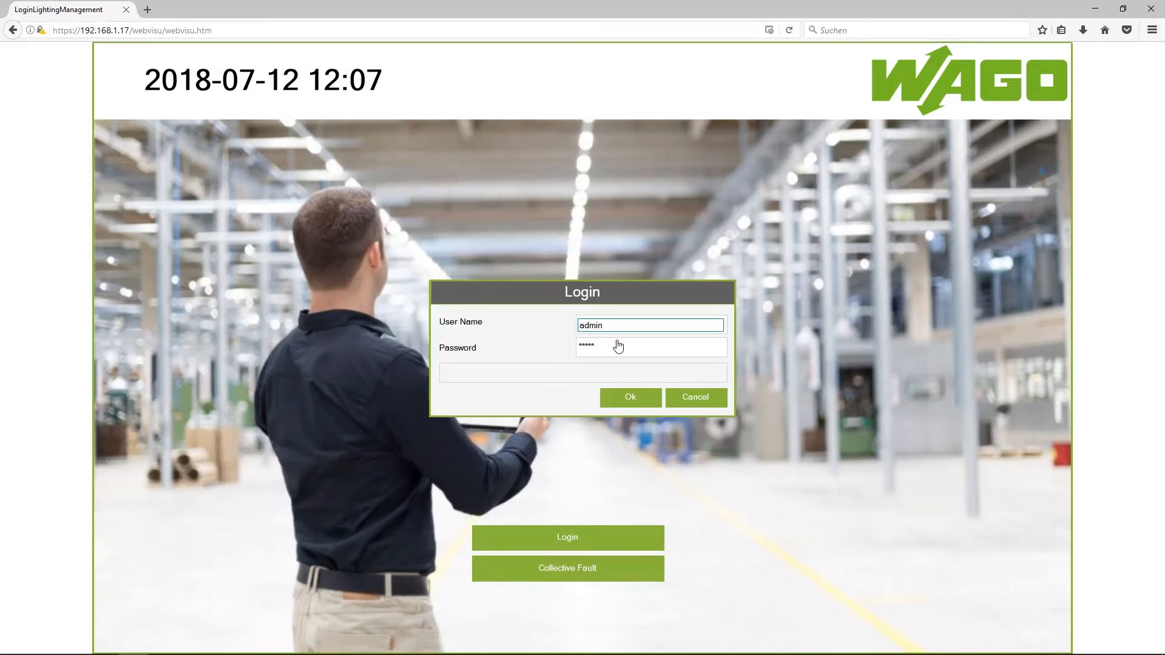
{"action": "left_click", "coordinate": [612, 345]}
{"action": "type", "text": "a"}
{"action": "left_click", "coordinate": [642, 395]}
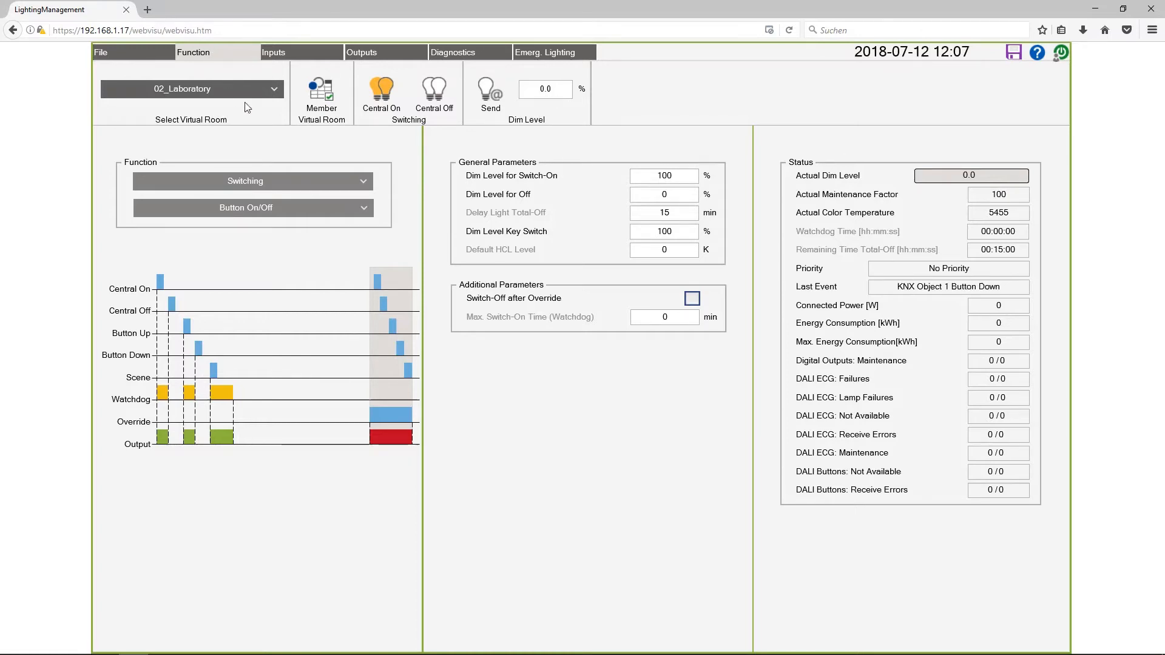
Assign KNX button 1 to the virtual room 02_Laboratory.
{"action": "left_click", "coordinate": [297, 55]}
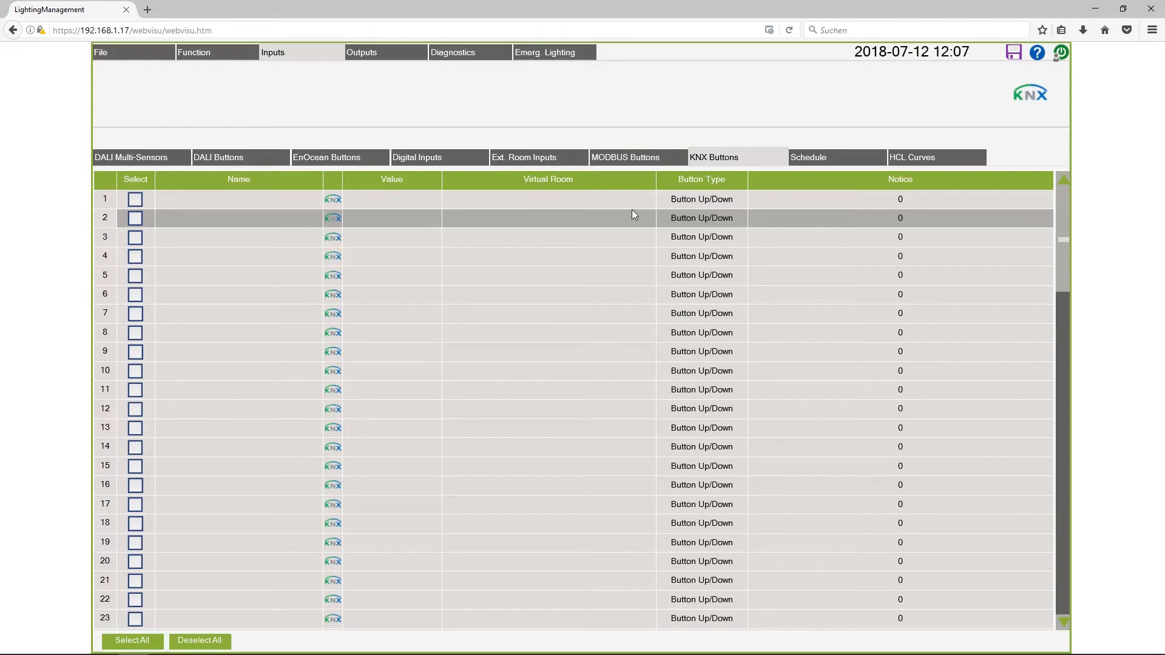
{"action": "left_click", "coordinate": [578, 201]}
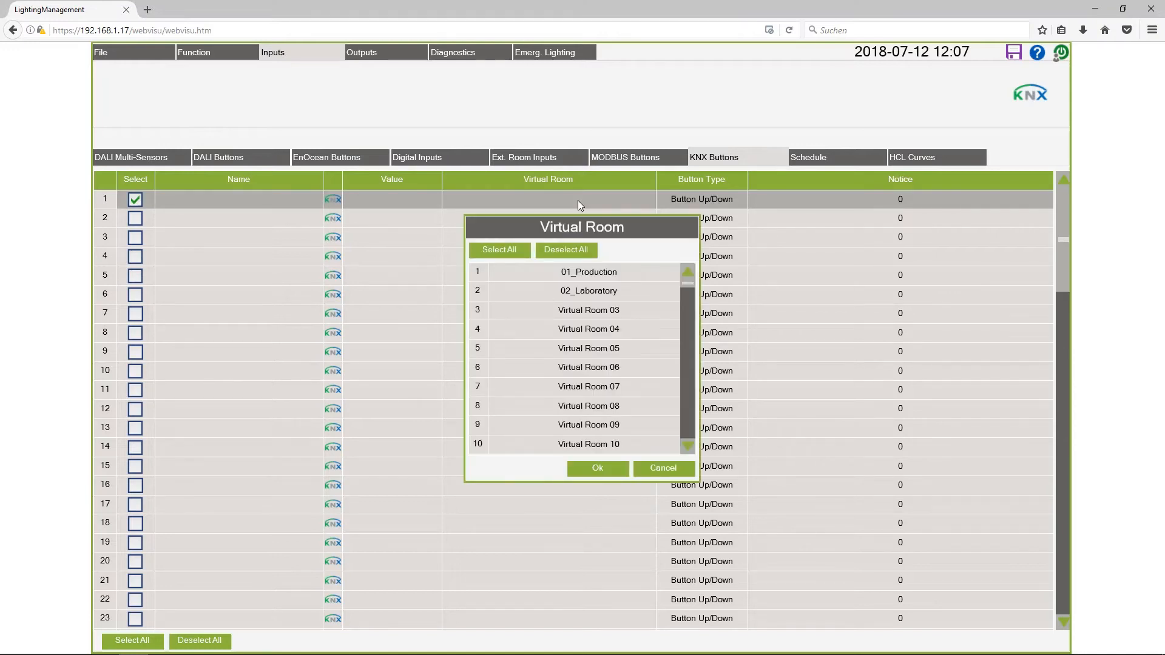
{"action": "left_click", "coordinate": [605, 293]}
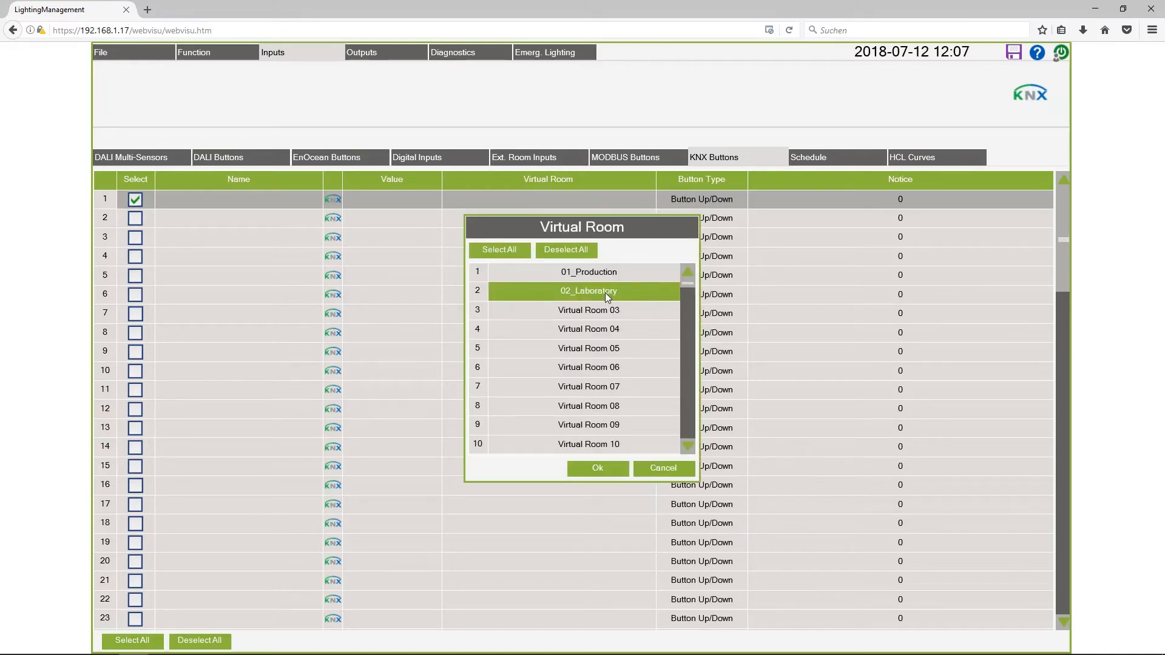
{"action": "left_click", "coordinate": [597, 469]}
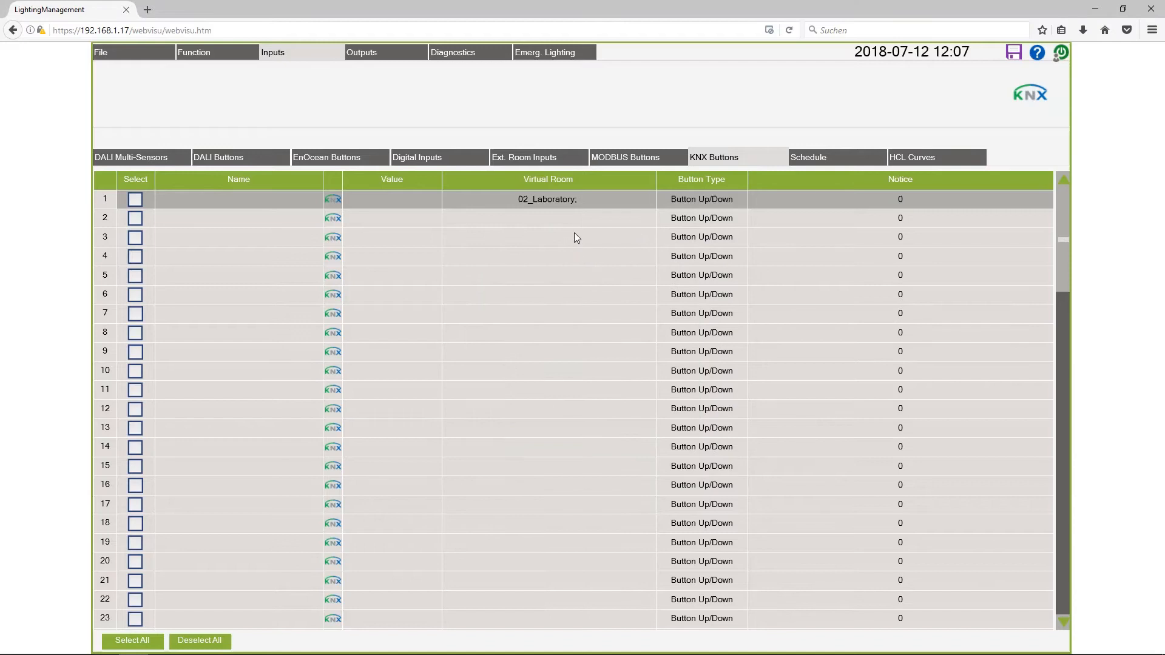
Assign KNX button 2 to the virtual room 02_Laboratory and set its button type to Scene.
{"action": "left_click", "coordinate": [577, 220]}
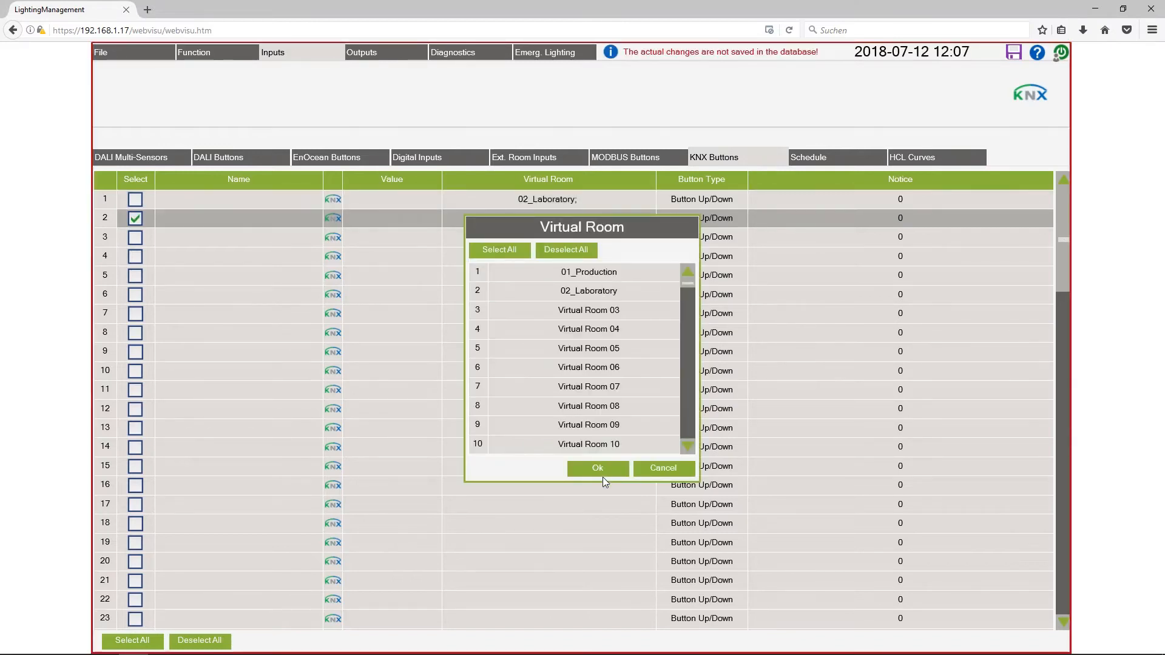
{"action": "left_click", "coordinate": [603, 472]}
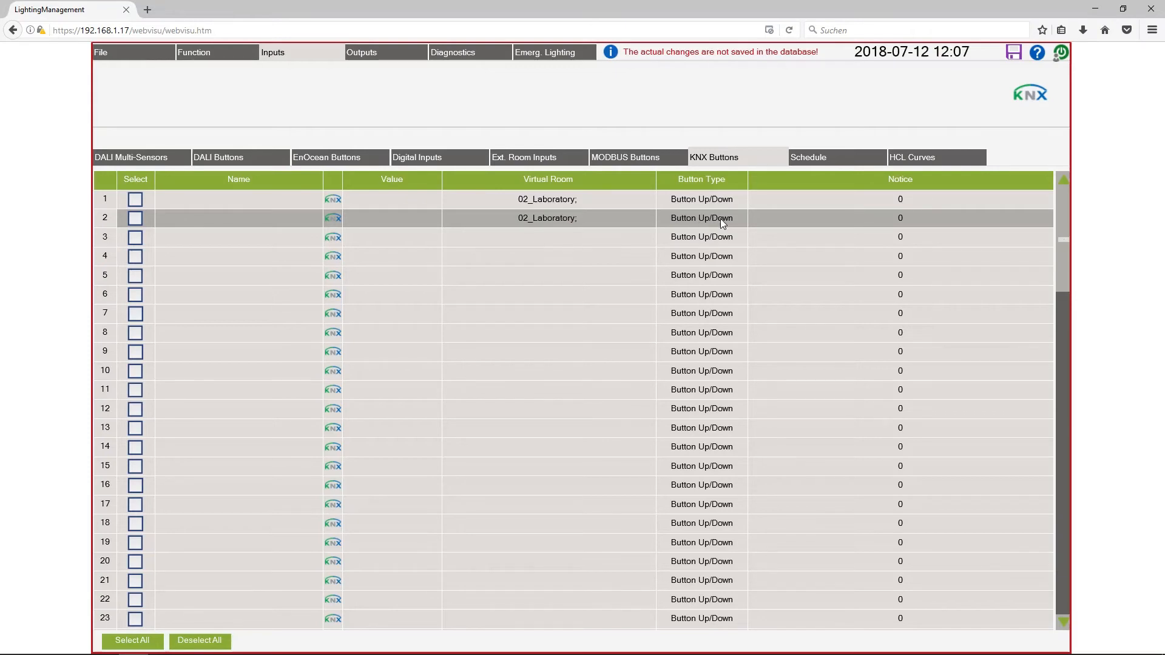
{"action": "left_click", "coordinate": [724, 216]}
{"action": "left_click", "coordinate": [725, 216]}
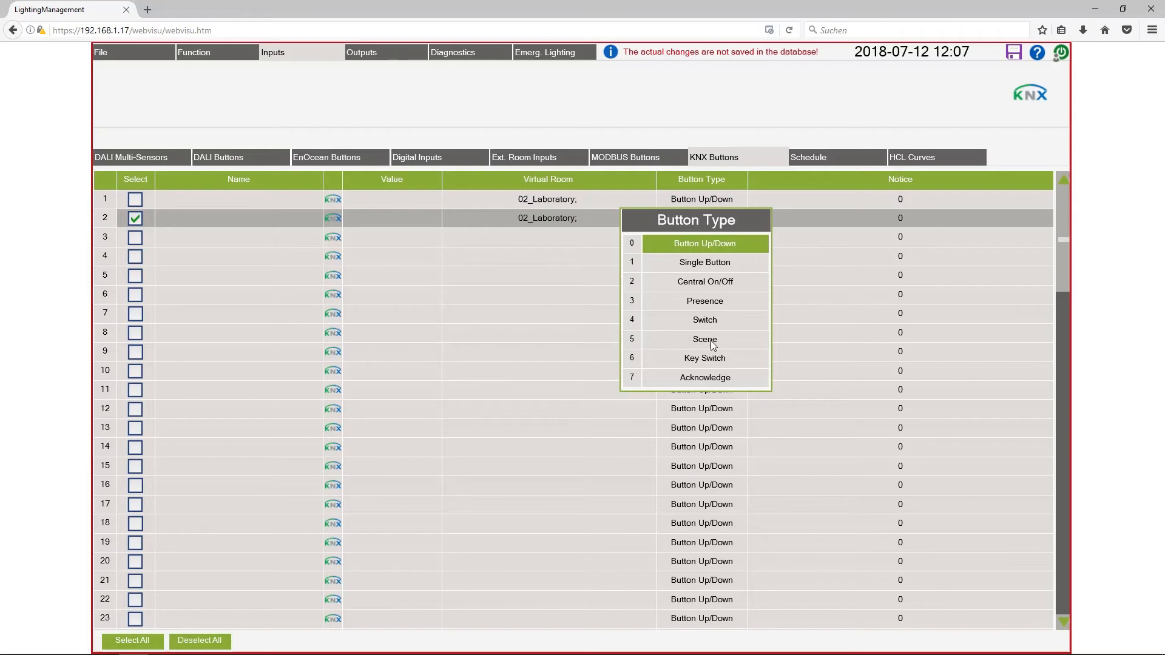
{"action": "left_click", "coordinate": [712, 342]}
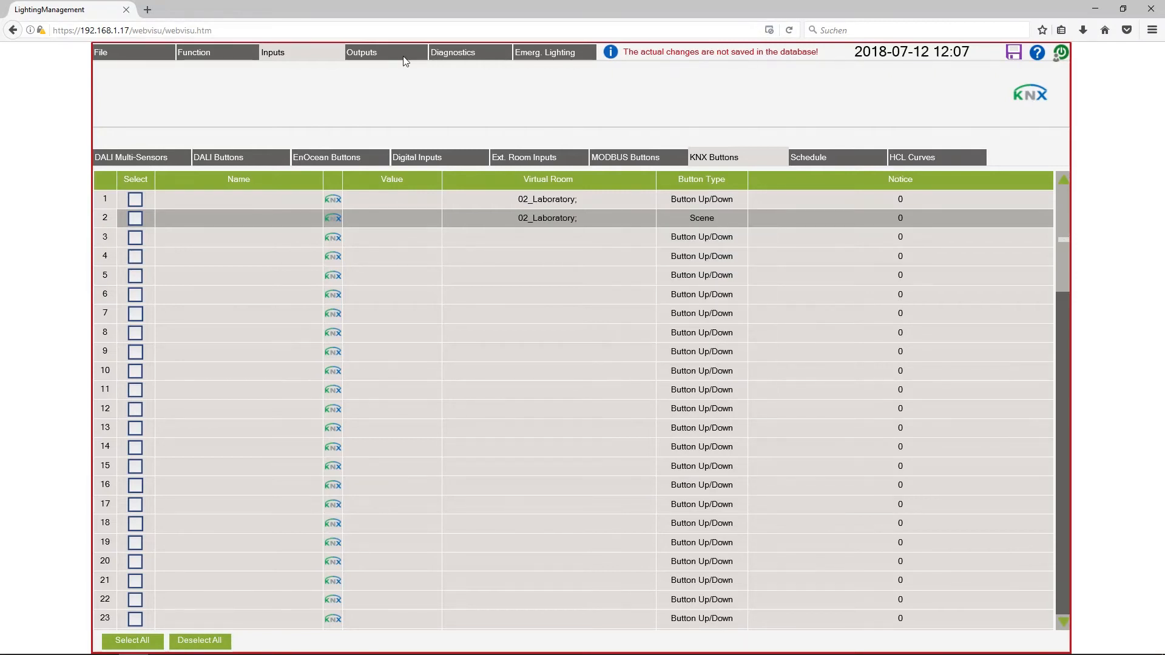
Assign the DALI outputs Laboratory_Lamp1 and Laboratory_Lamp2 to the virtual room 02_Laboratory and execute the group configuration.
{"action": "left_click", "coordinate": [375, 57]}
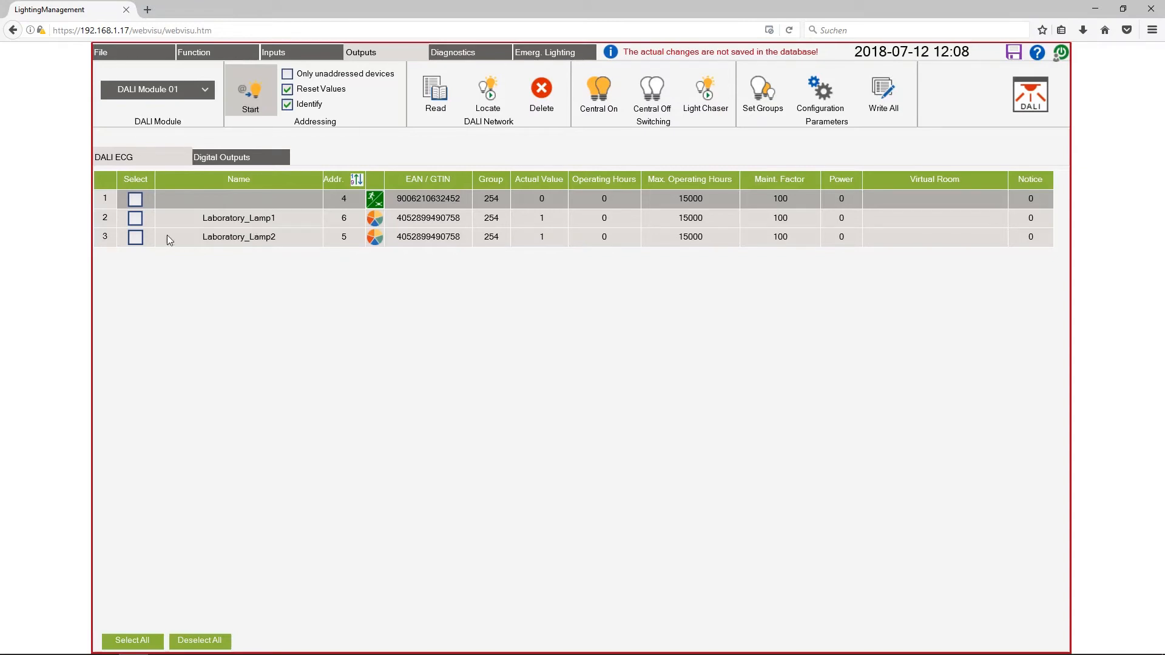
{"action": "left_click", "coordinate": [135, 219]}
{"action": "left_click", "coordinate": [135, 237]}
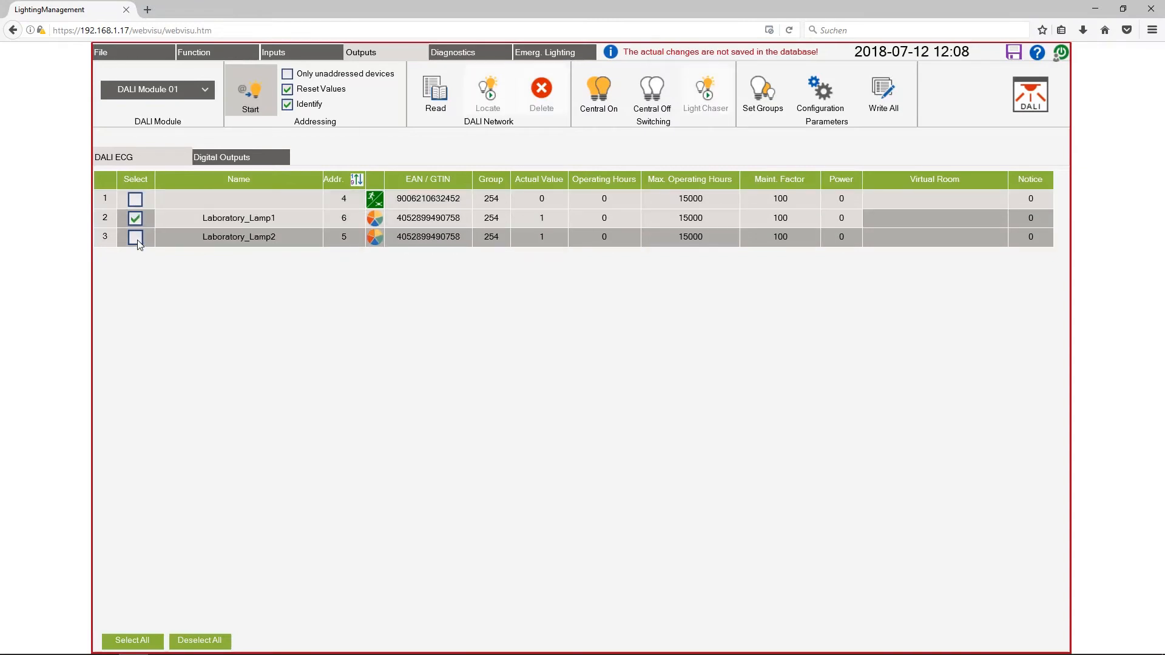
{"action": "left_click", "coordinate": [959, 227]}
{"action": "left_click", "coordinate": [960, 267]}
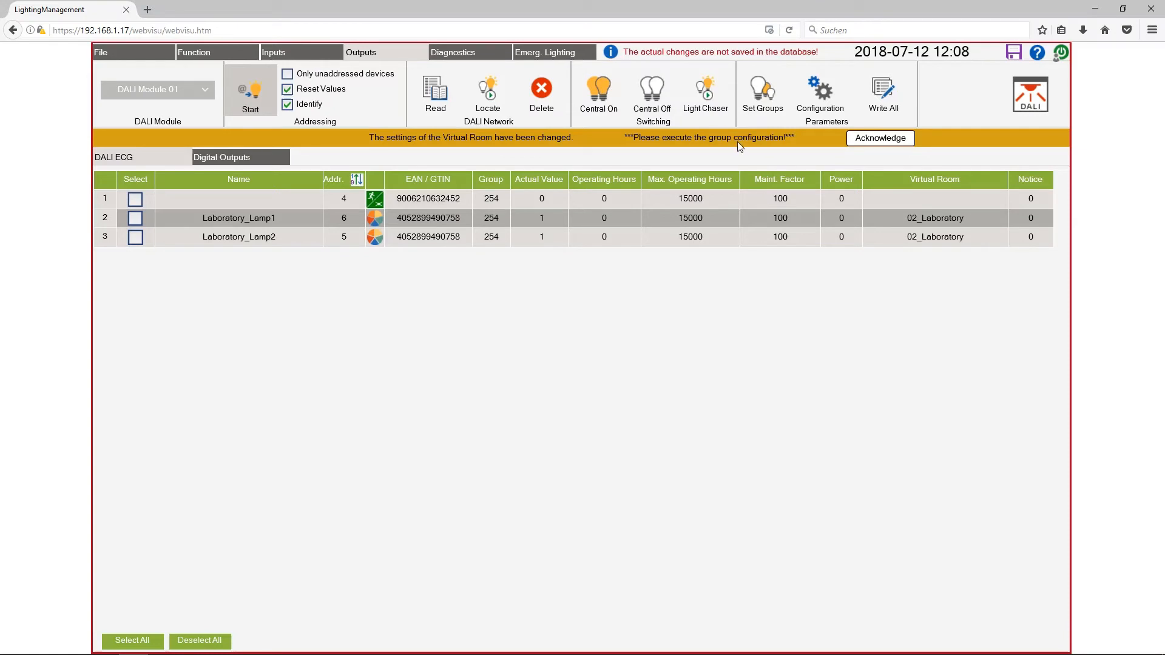
{"action": "left_click", "coordinate": [768, 98]}
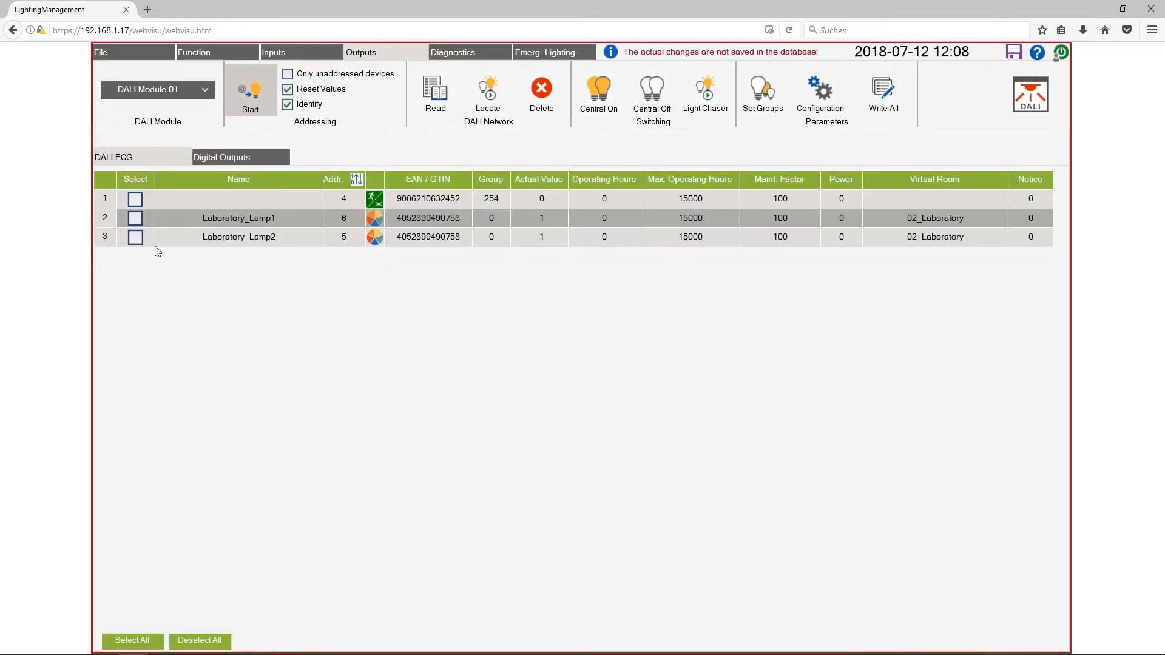
Configure Laboratory_Lamp1 and Laboratory_Lamp2 with a DALI level of 25 % for Scene 0 and 75 % for Scene 1.
{"action": "left_click", "coordinate": [135, 219]}
{"action": "left_click", "coordinate": [135, 237]}
{"action": "left_click", "coordinate": [819, 100]}
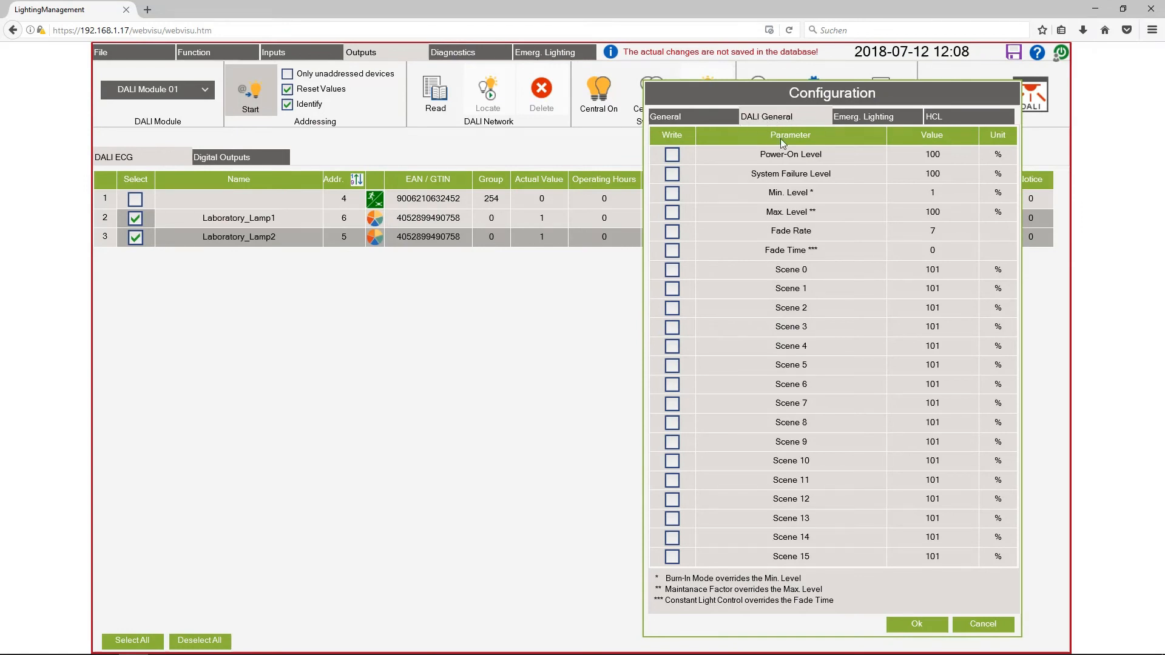
{"action": "left_click", "coordinate": [938, 271]}
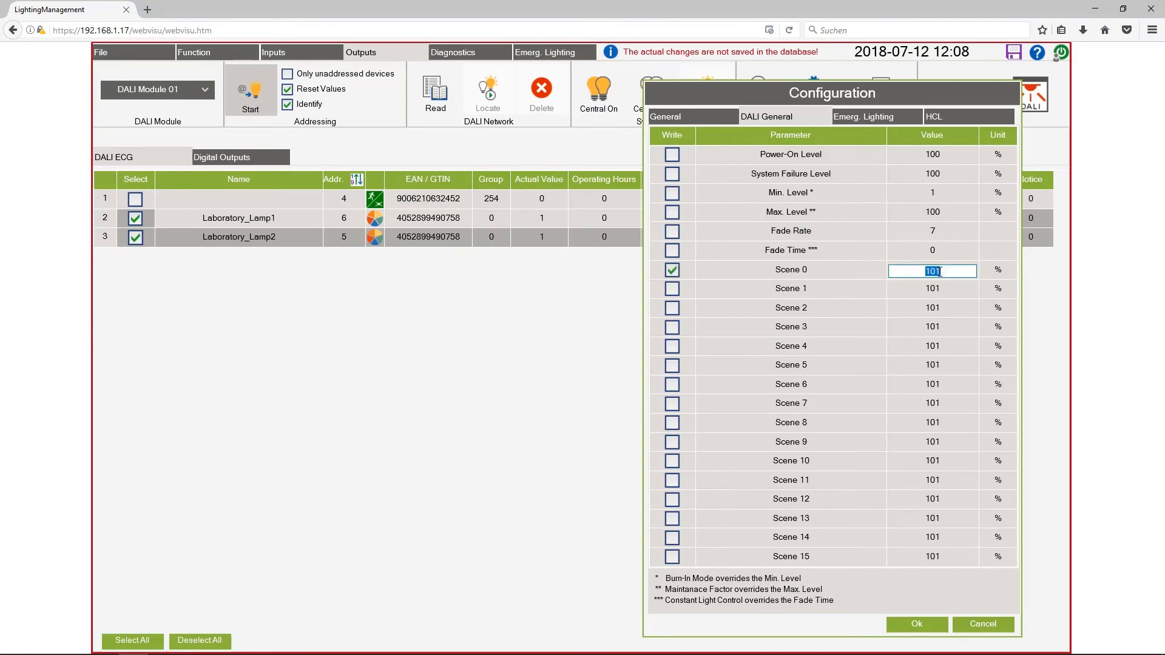
{"action": "type", "text": "25"}
{"action": "key", "text": "Return"}
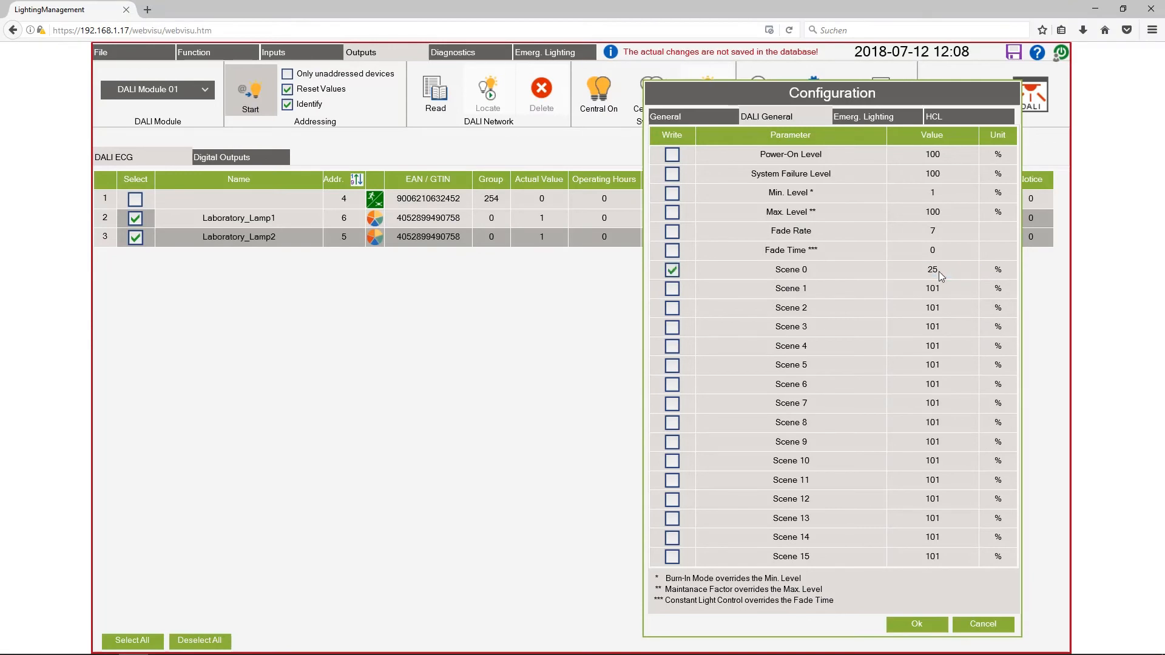
{"action": "left_click", "coordinate": [939, 288]}
{"action": "type", "text": "75"}
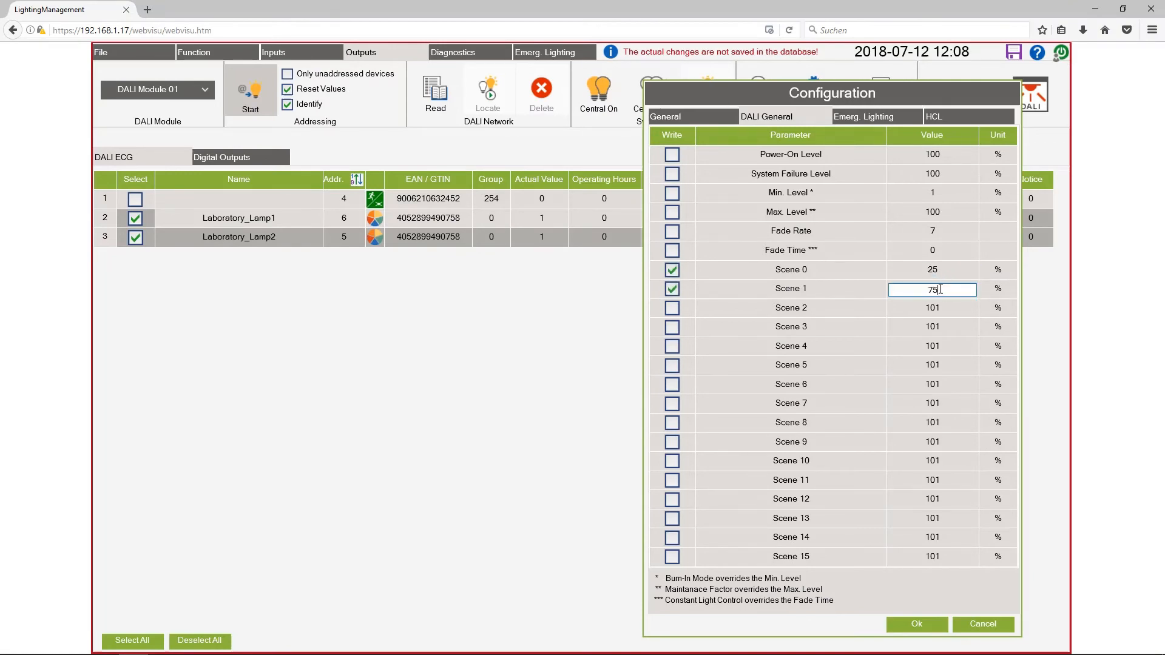
{"action": "key", "text": "Return"}
{"action": "left_click", "coordinate": [930, 624]}
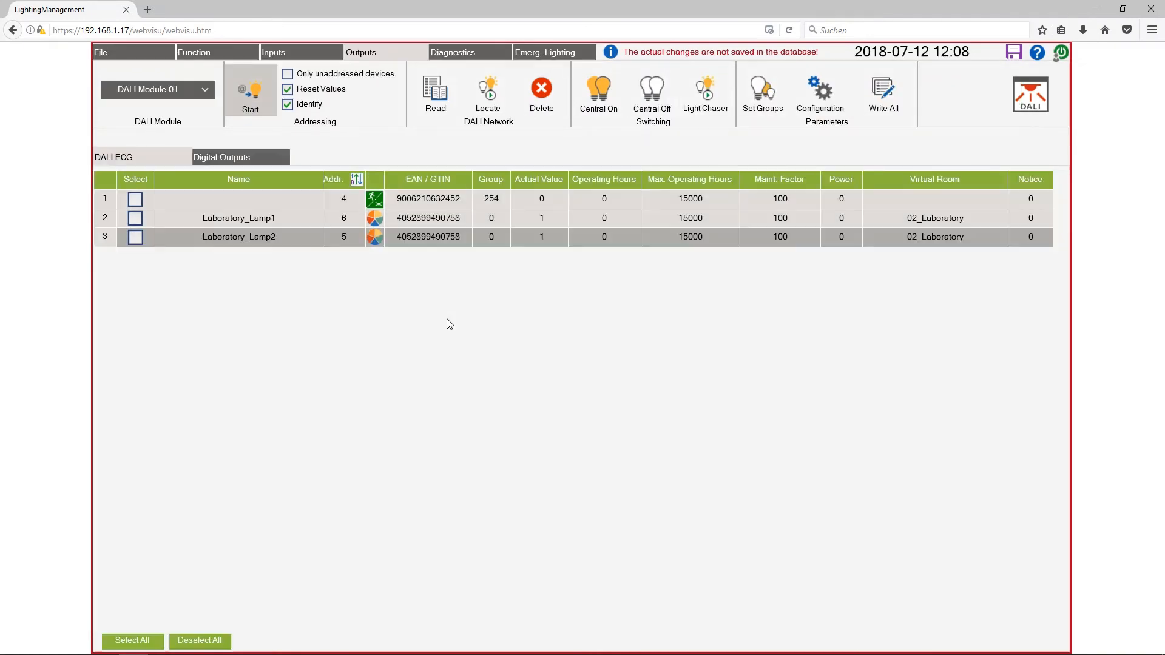
Set the function of the virtual room 02_Laboratory to Dimming.
{"action": "left_click", "coordinate": [216, 51]}
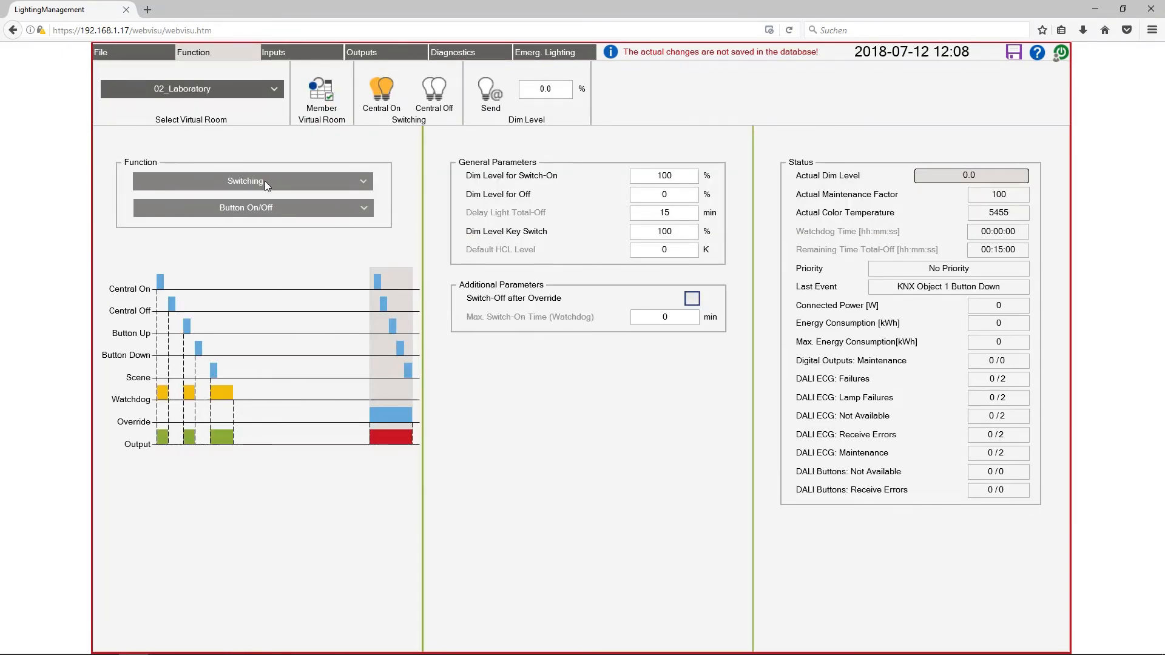
{"action": "left_click", "coordinate": [330, 179]}
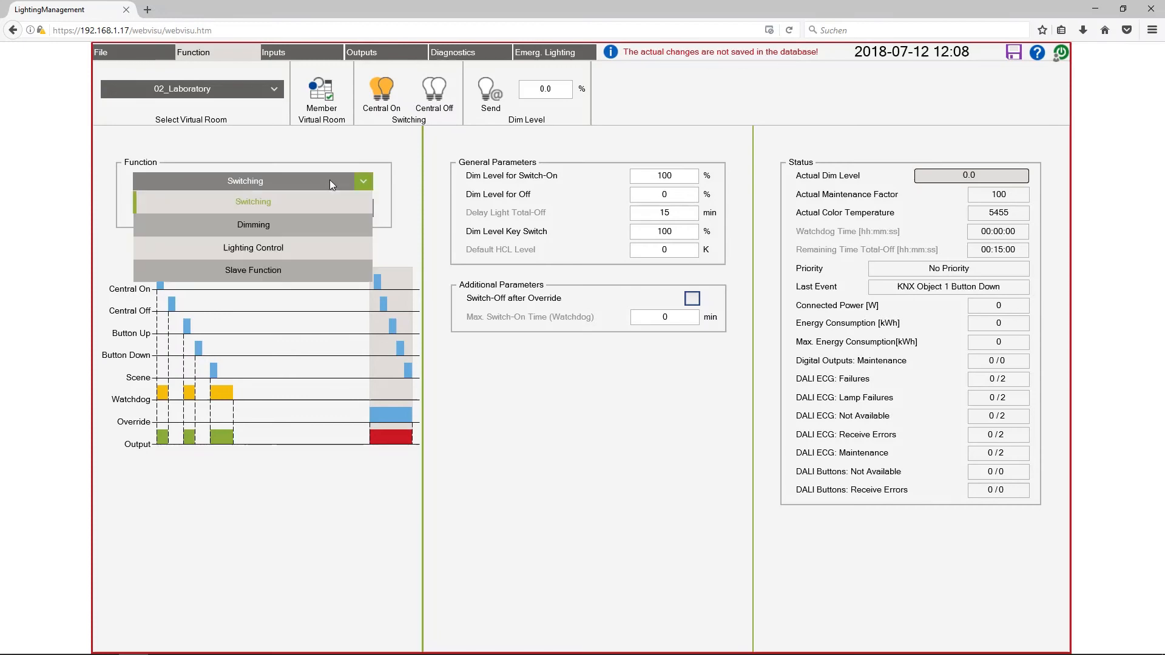
{"action": "left_click", "coordinate": [253, 226]}
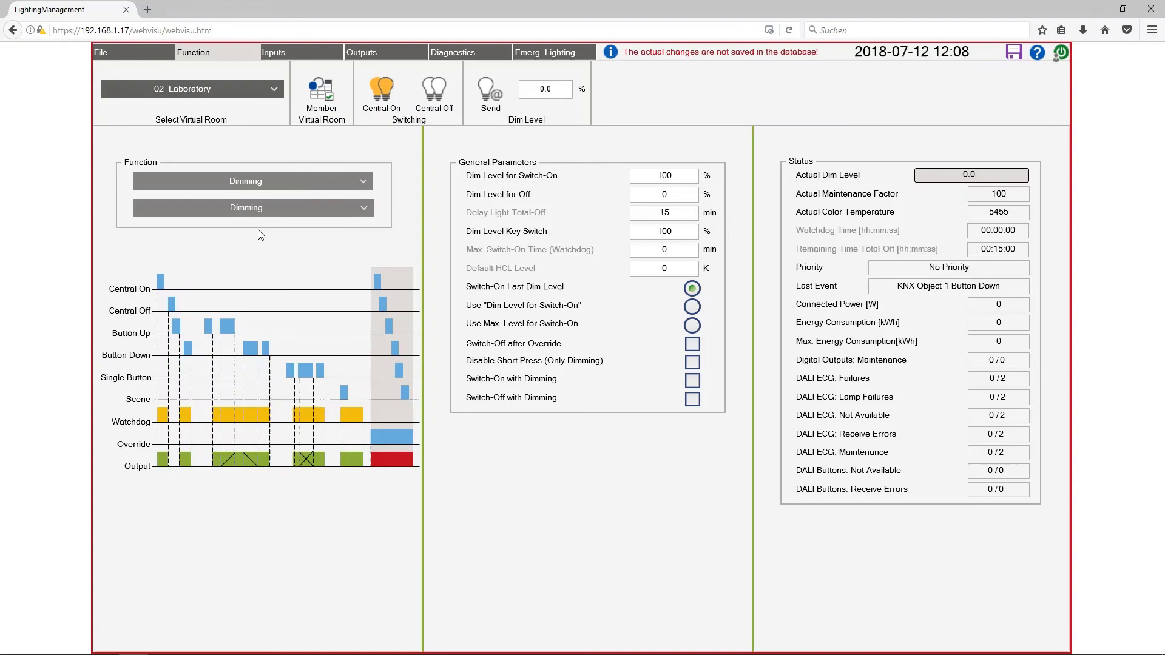